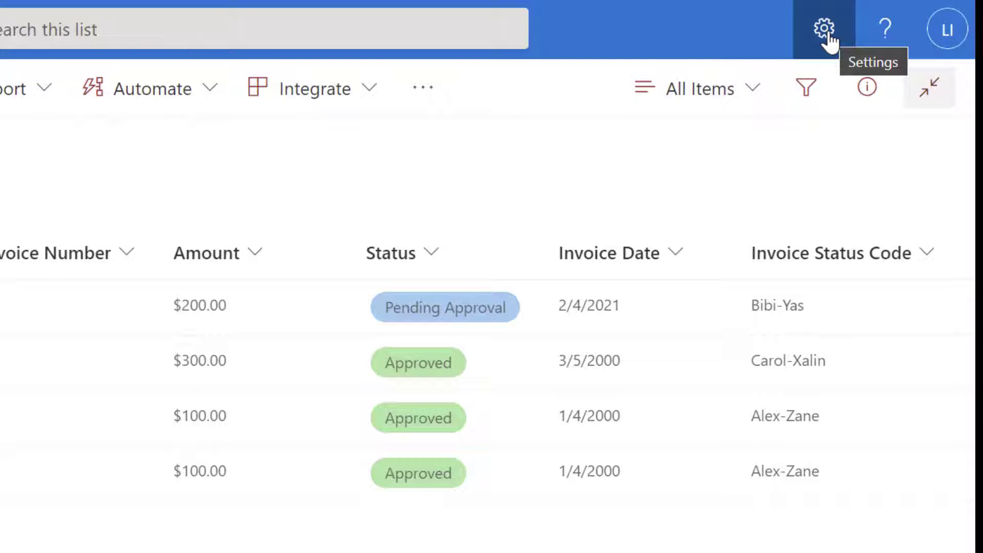
- Set the Invoices list to display in the classic experience in its advanced settings, and reopen the list
click(826, 31)
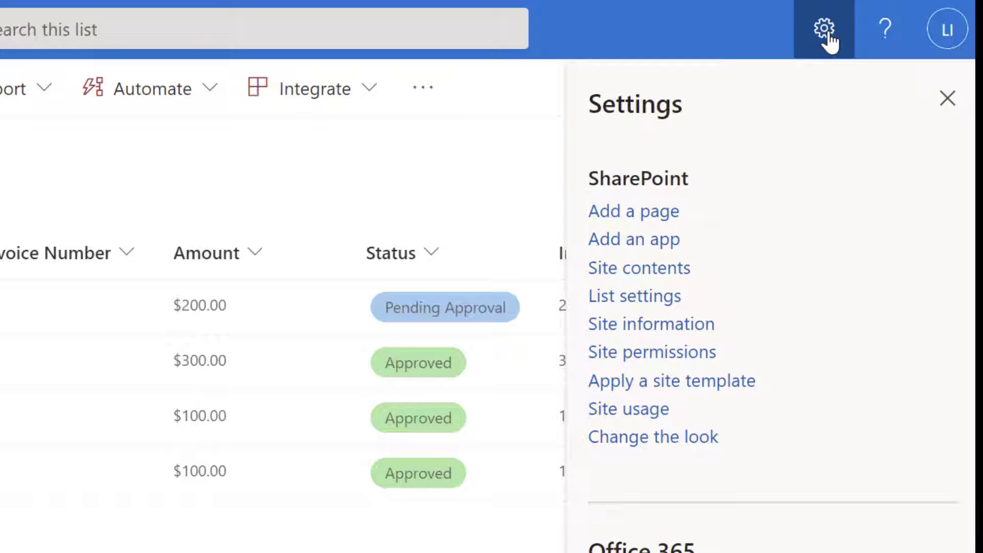
click(675, 302)
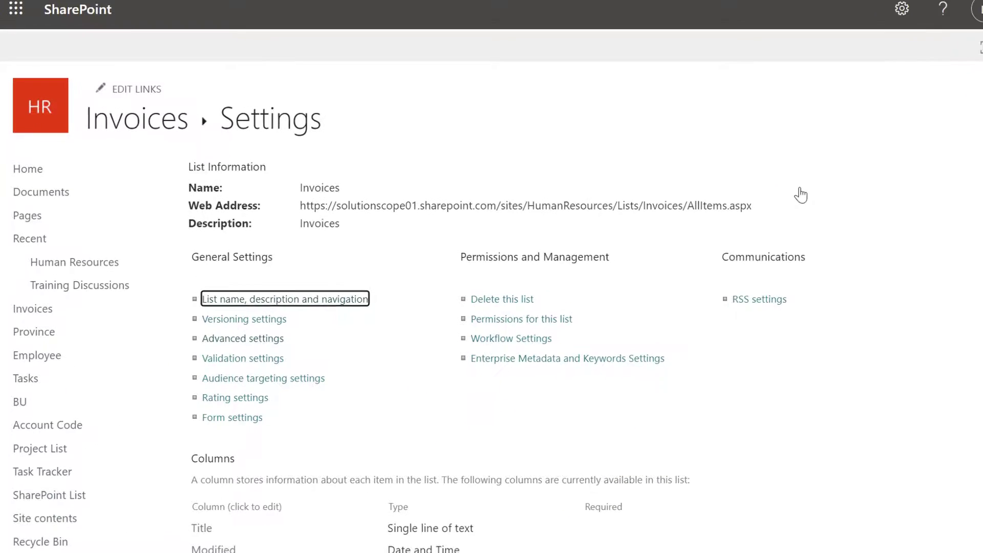
click(334, 298)
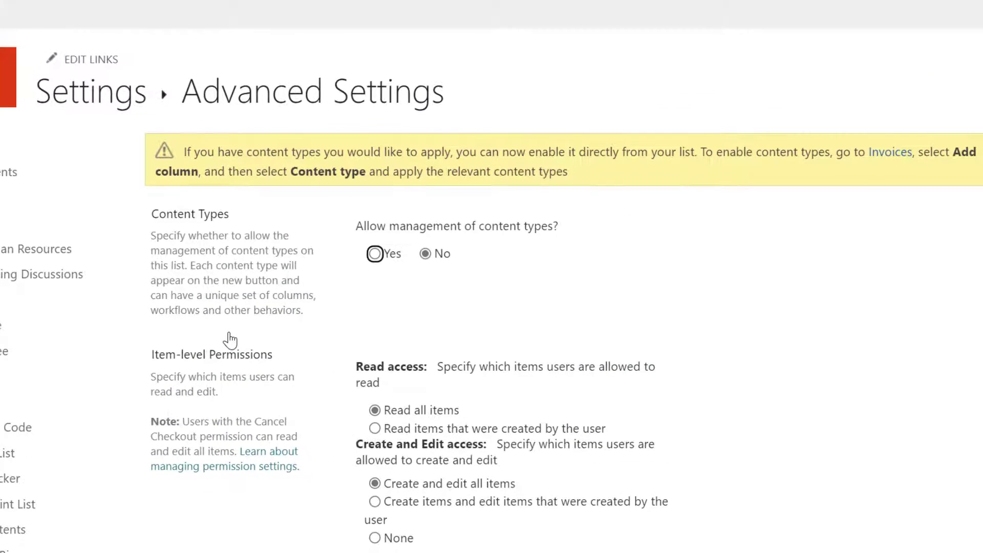
scroll(238, 339, down, 12)
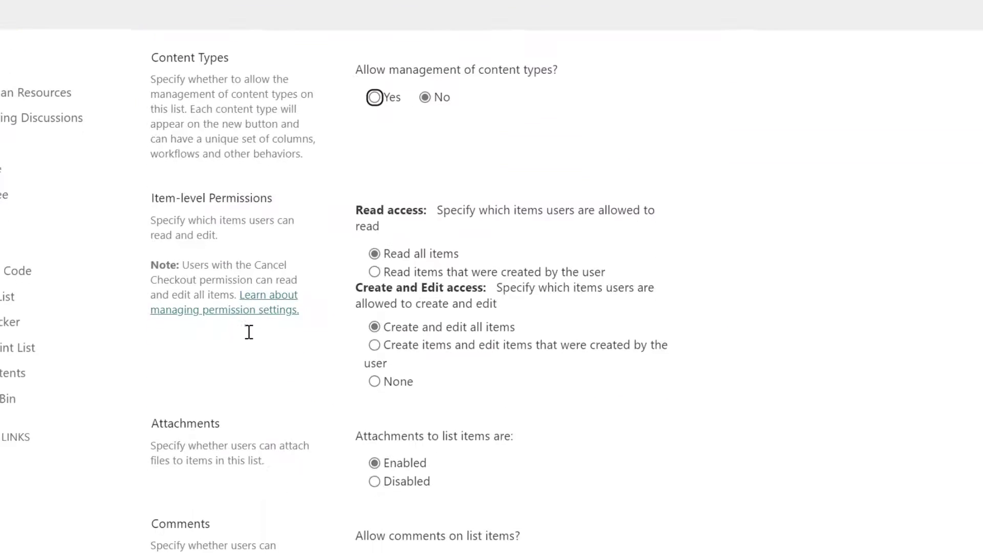
scroll(251, 335, down, 15)
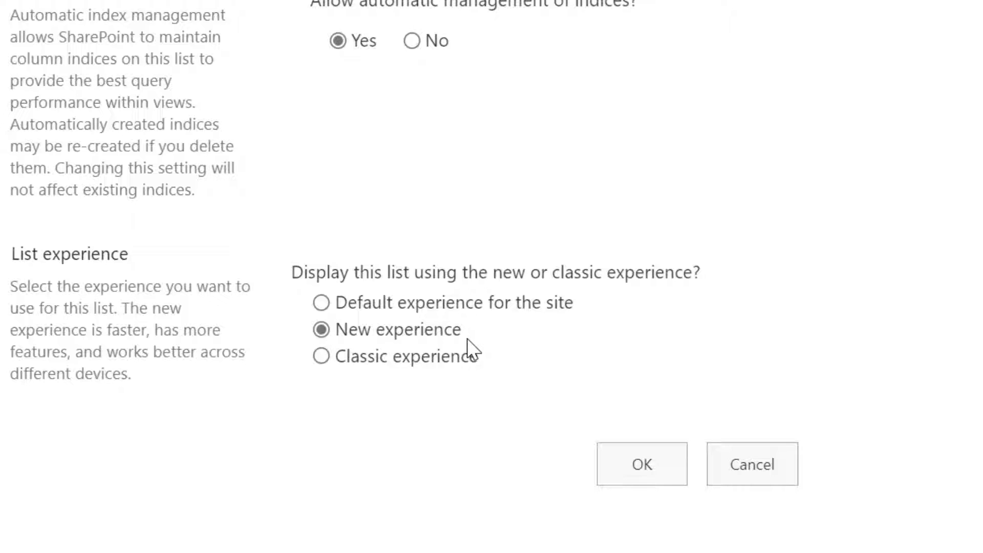
click(428, 361)
click(628, 468)
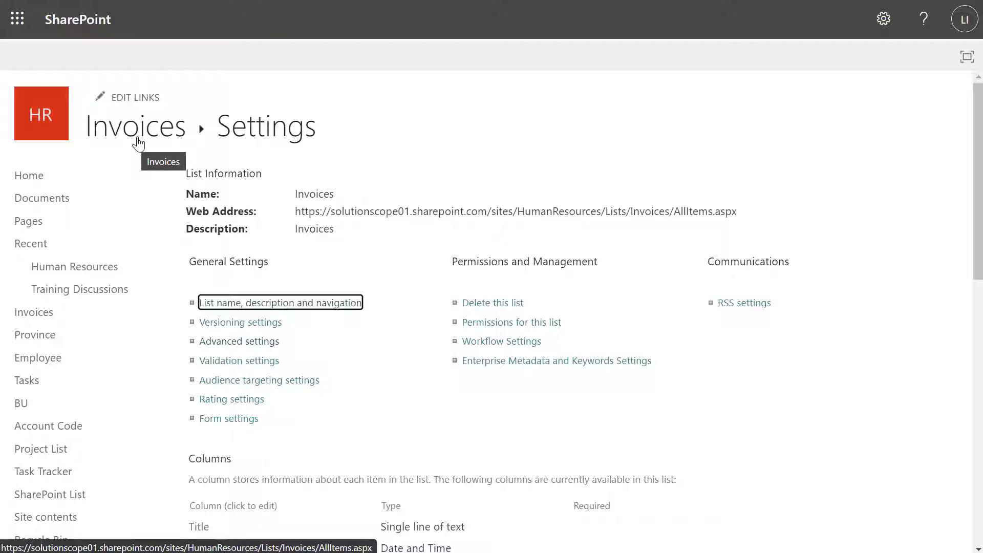
click(138, 144)
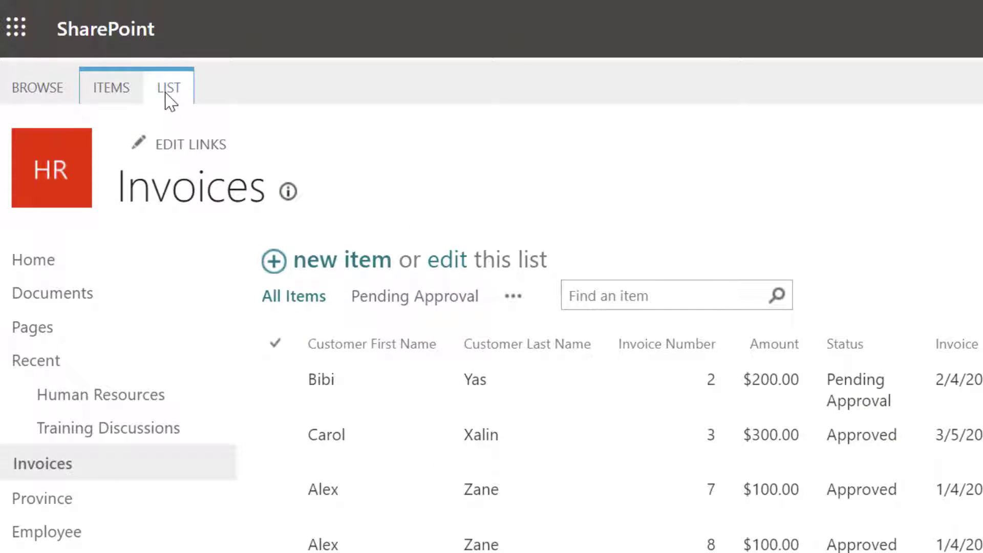
- Switch the Invoices list to the new experience in its advanced settings, and return to the list
click(169, 88)
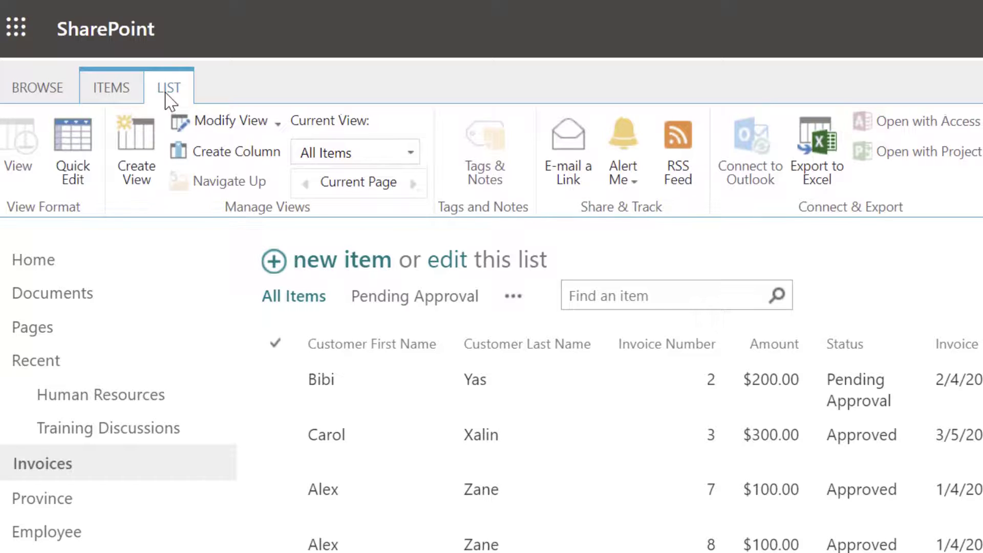
click(722, 182)
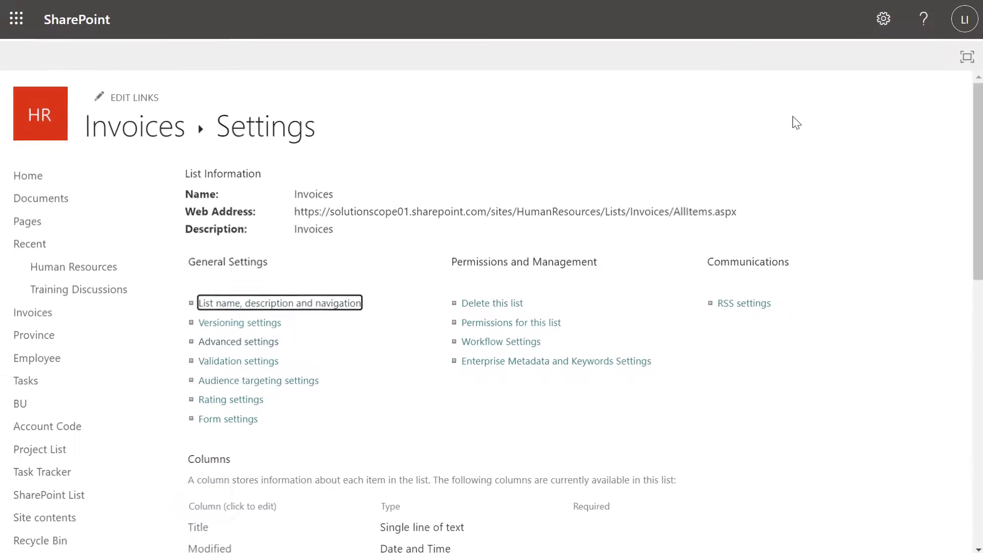
click(269, 344)
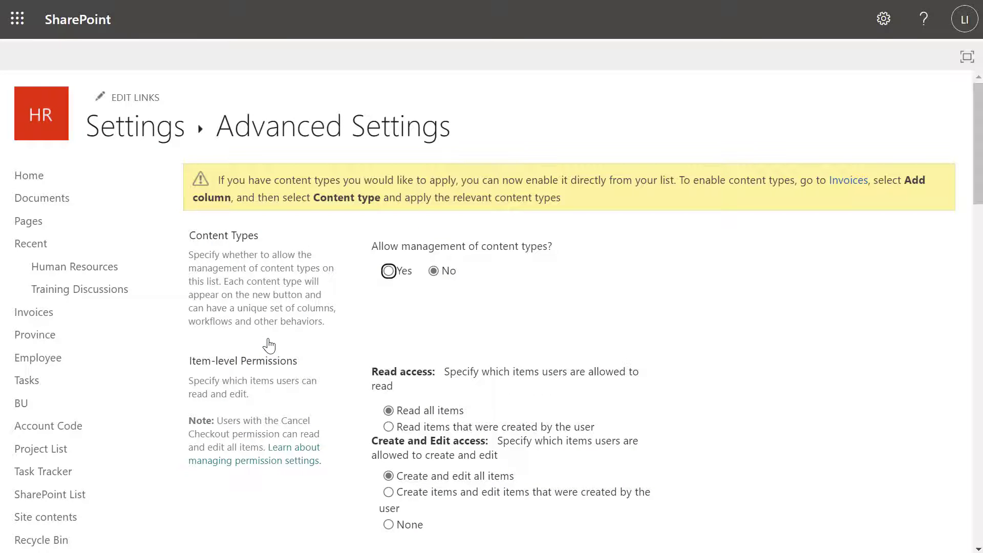
scroll(395, 353, down, 3)
scroll(395, 353, down, 20)
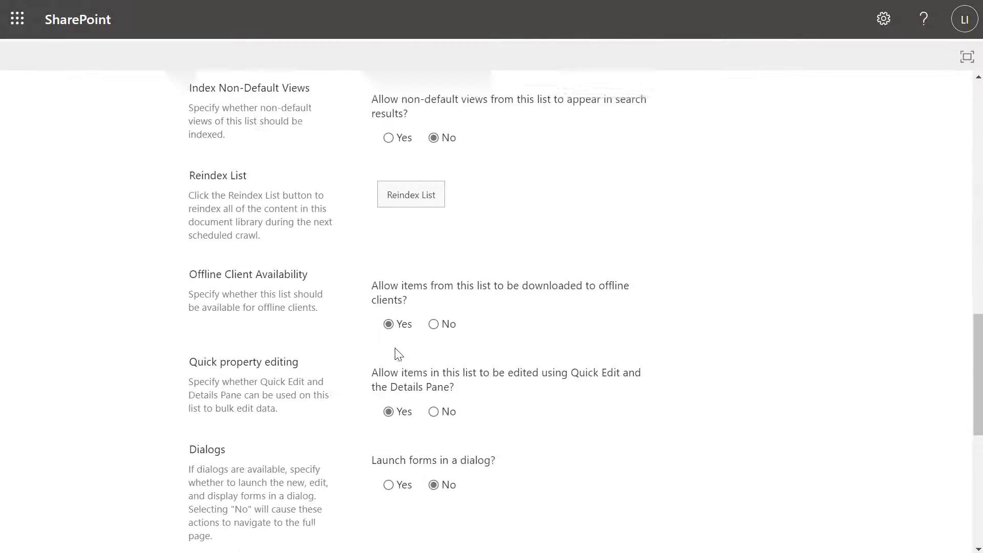
scroll(397, 351, down, 3)
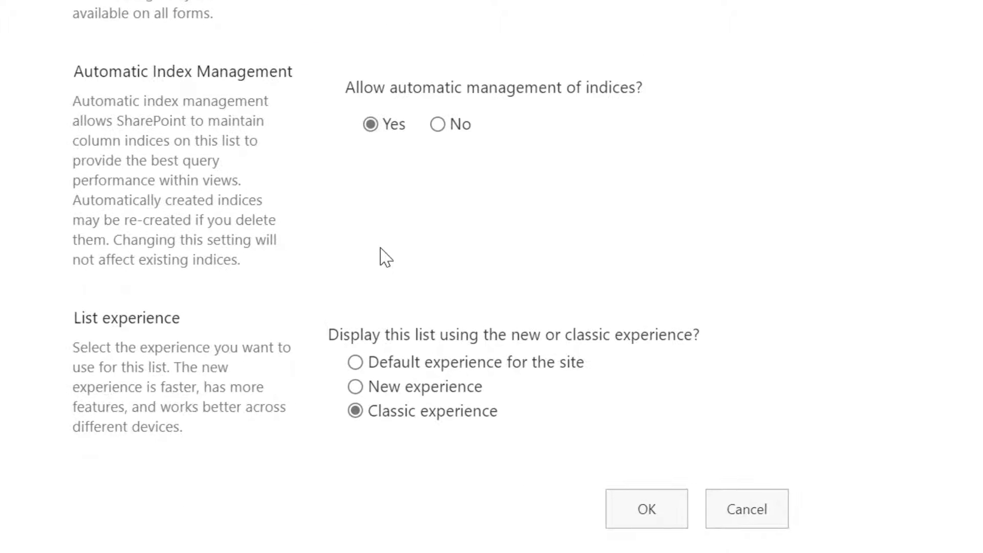
click(409, 389)
click(647, 509)
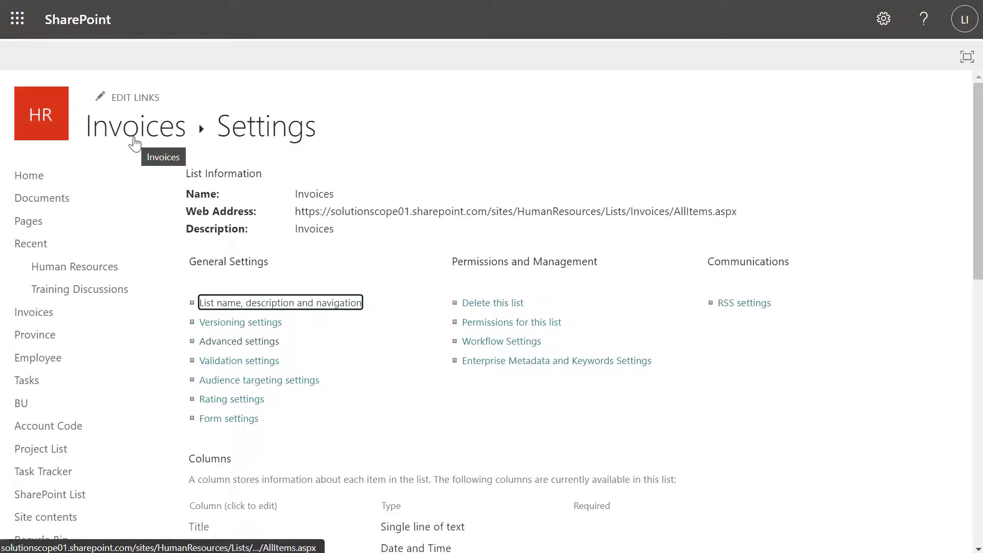
click(135, 144)
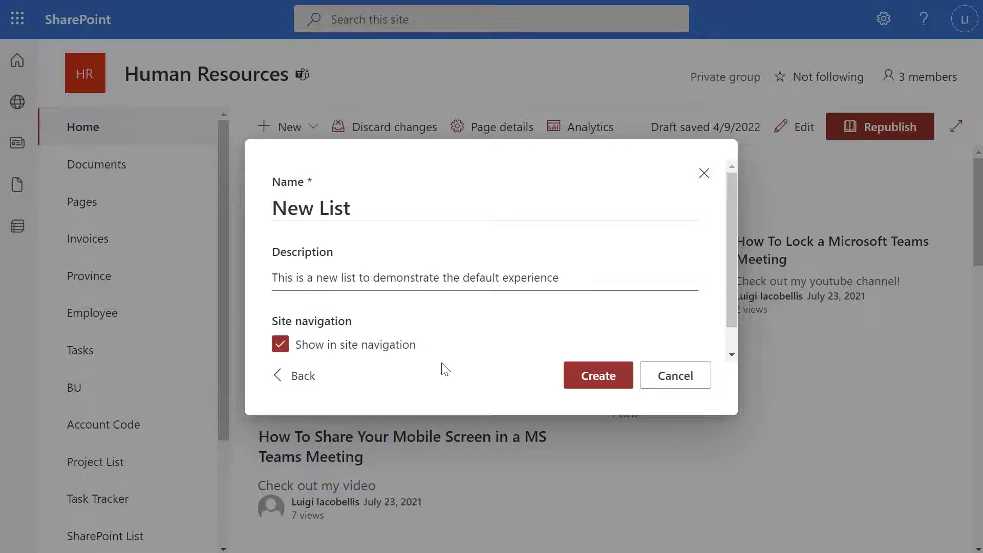
- Create the list "New List" with its entered description and site navigation entry, and go back to the Human Resources home page
click(583, 376)
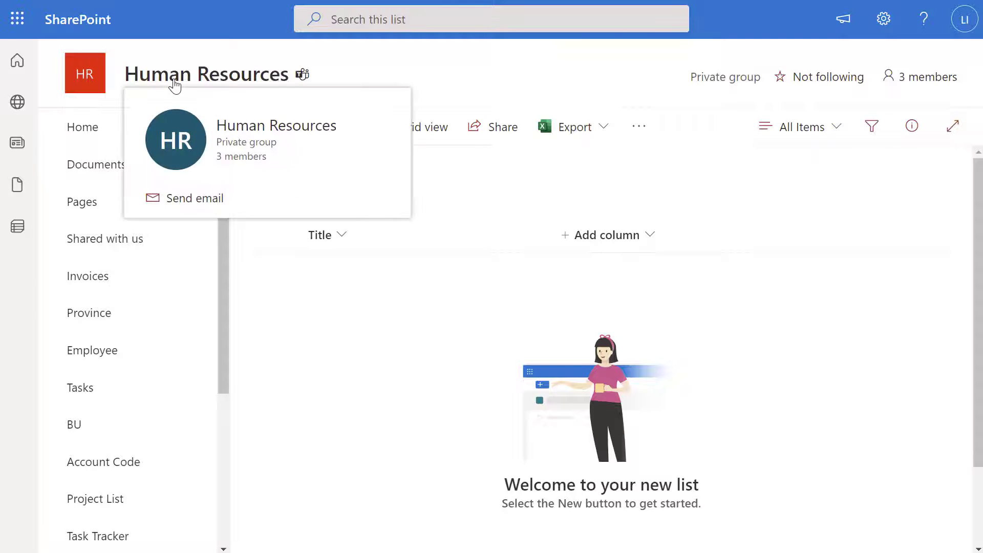
click(85, 85)
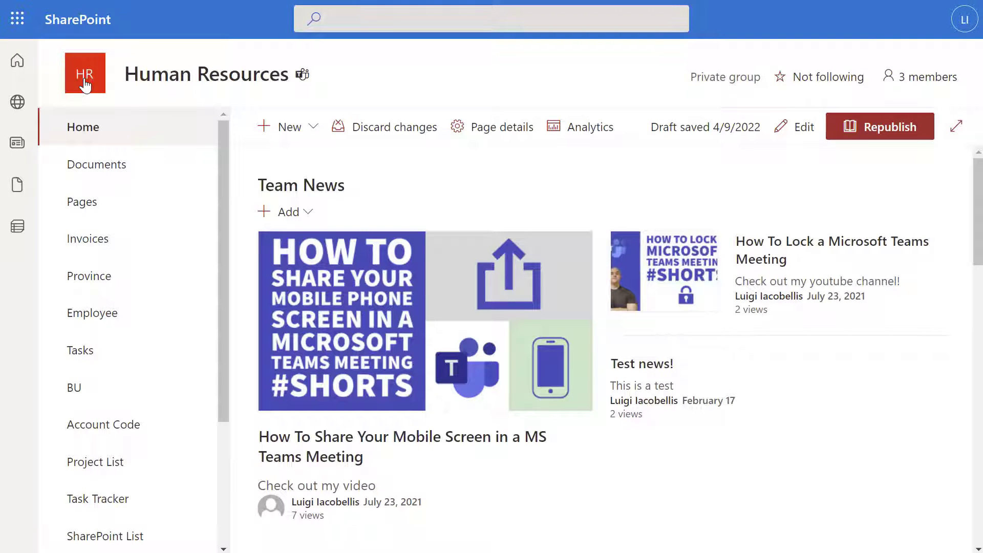
- Open the site collection features in the Human Resources site settings, reached through the site contents
scroll(96, 213, down, 3)
click(97, 218)
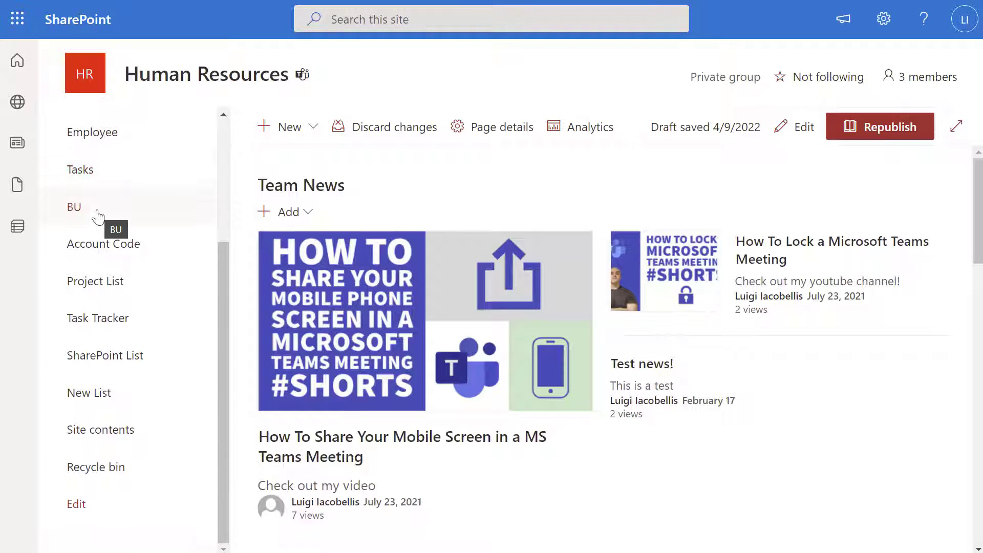
click(115, 438)
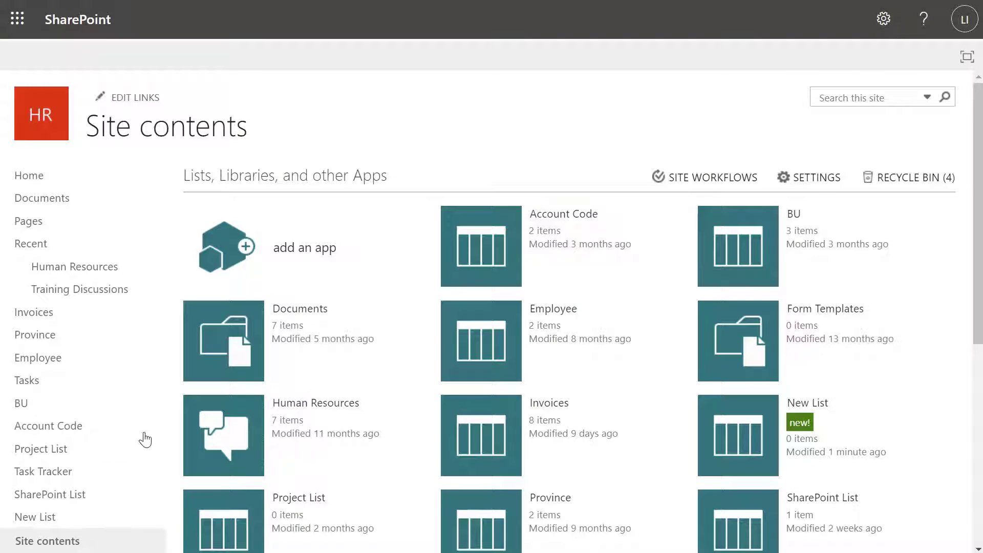
click(817, 179)
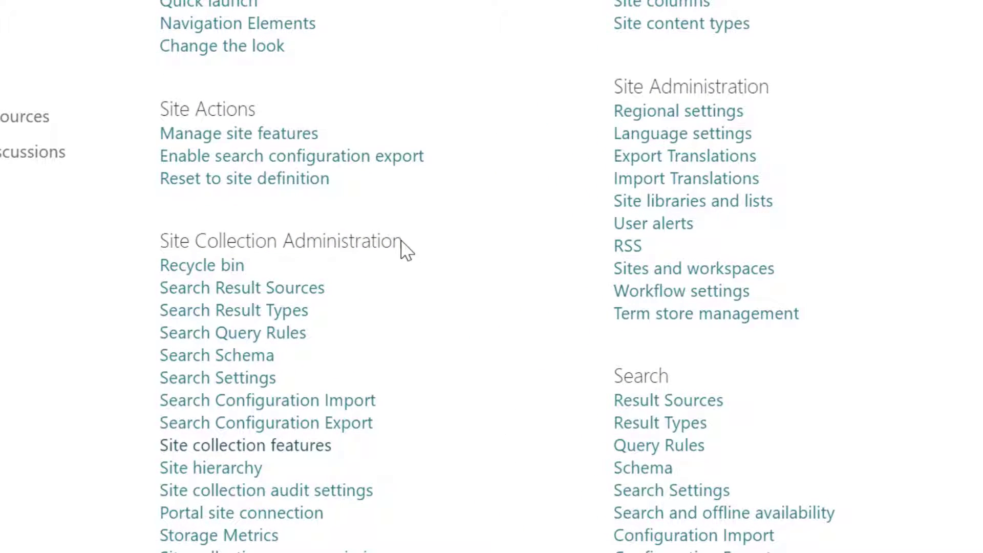
click(316, 459)
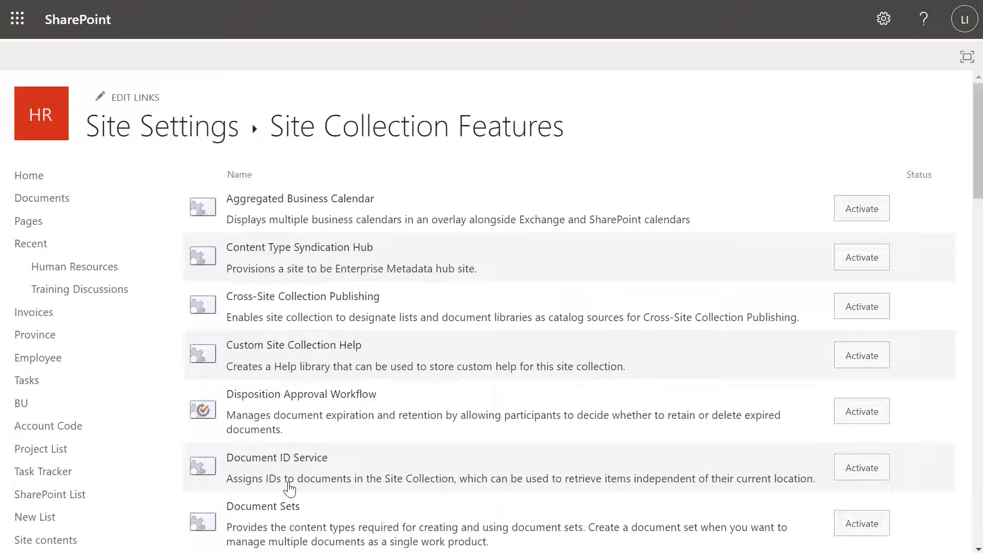
- Activate the "SharePoint Lists and Libraries experience" site collection feature and check its status
scroll(349, 445, down, 6)
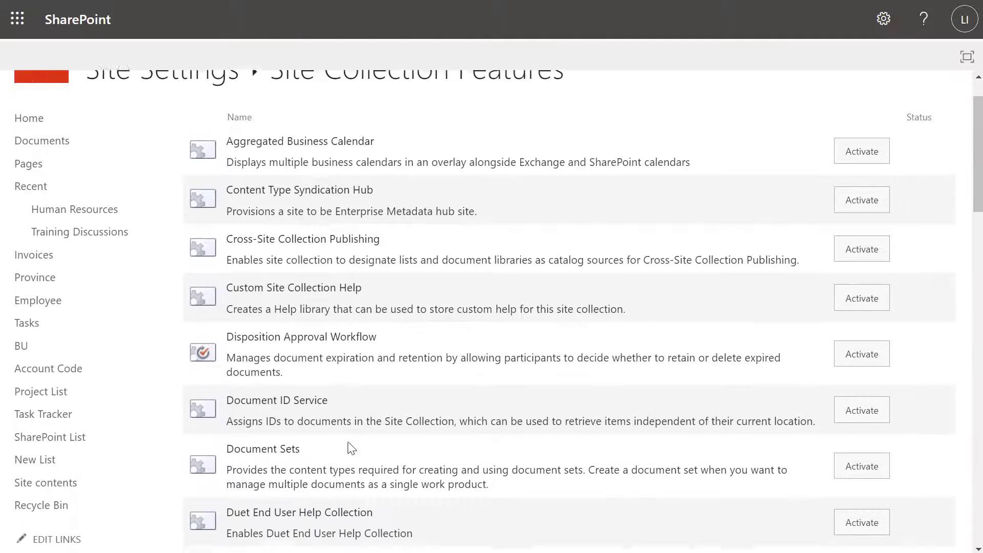
scroll(348, 434, down, 4)
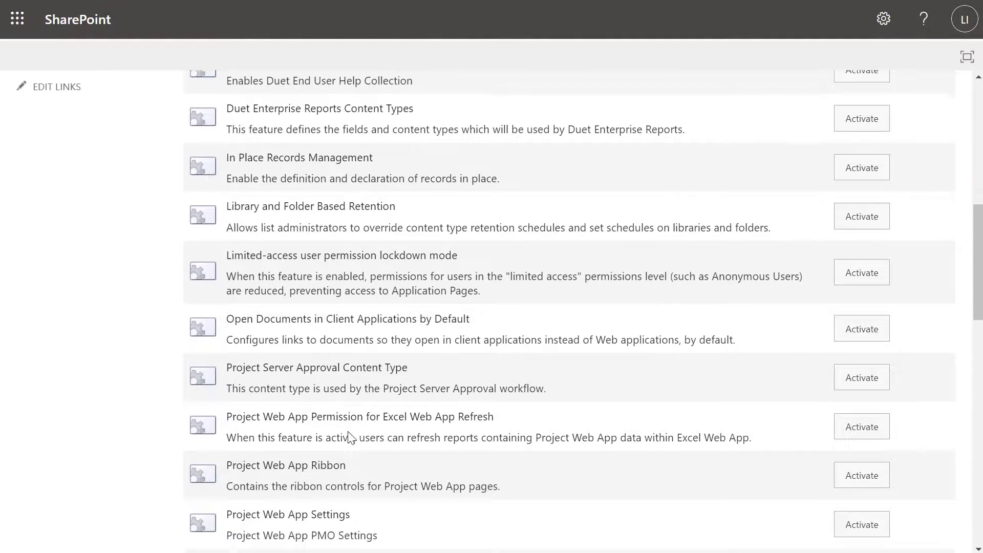
scroll(350, 438, down, 2)
scroll(350, 431, down, 12)
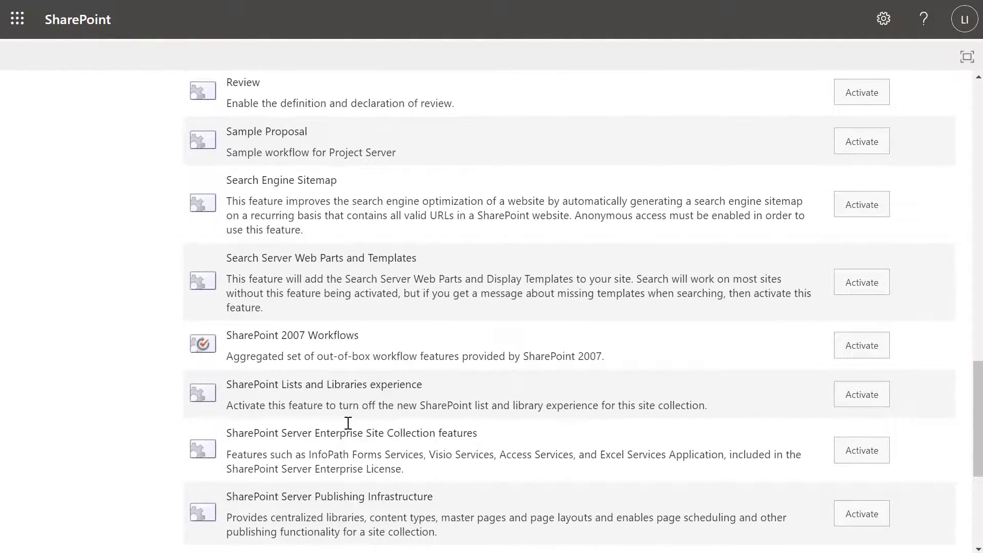
scroll(348, 423, down, 1)
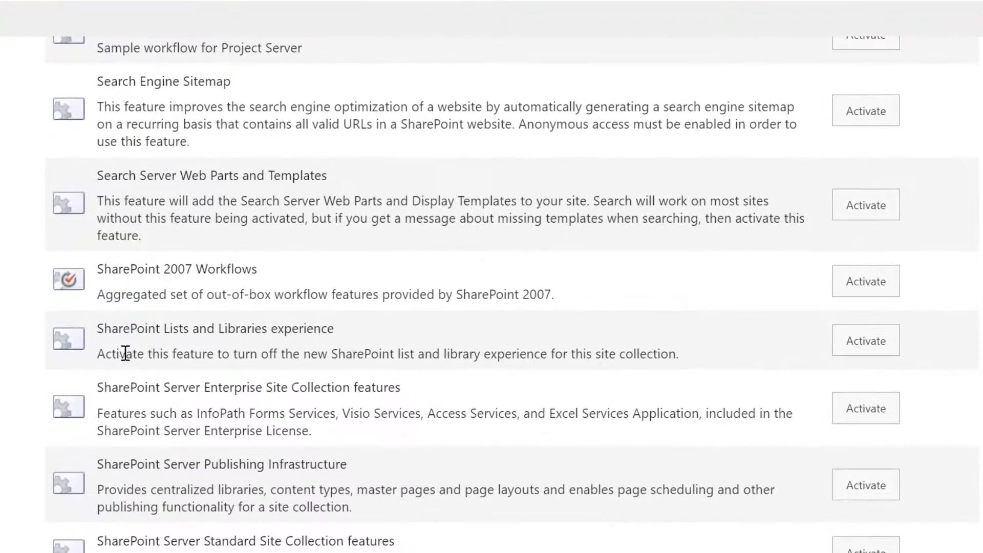
drag(97, 328, 339, 329)
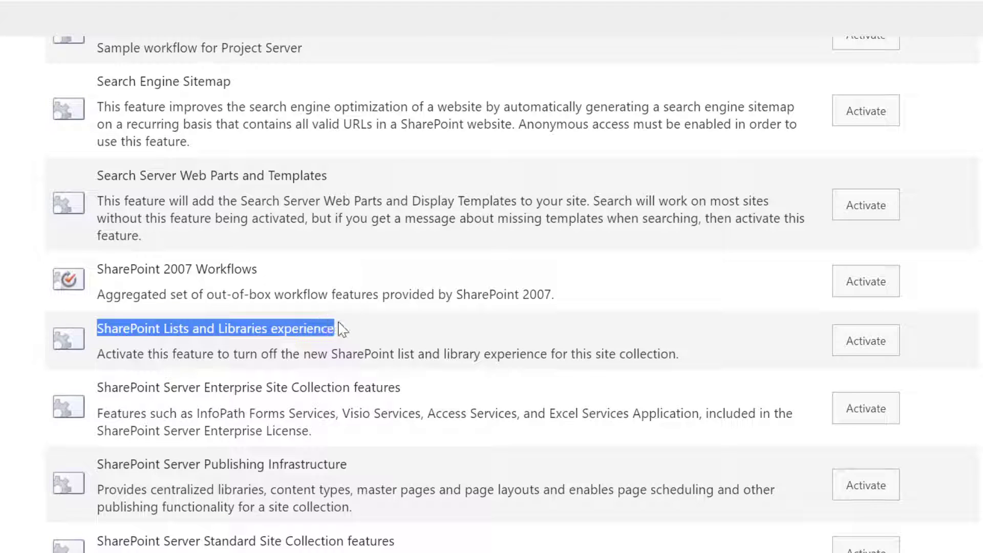
drag(97, 353, 703, 365)
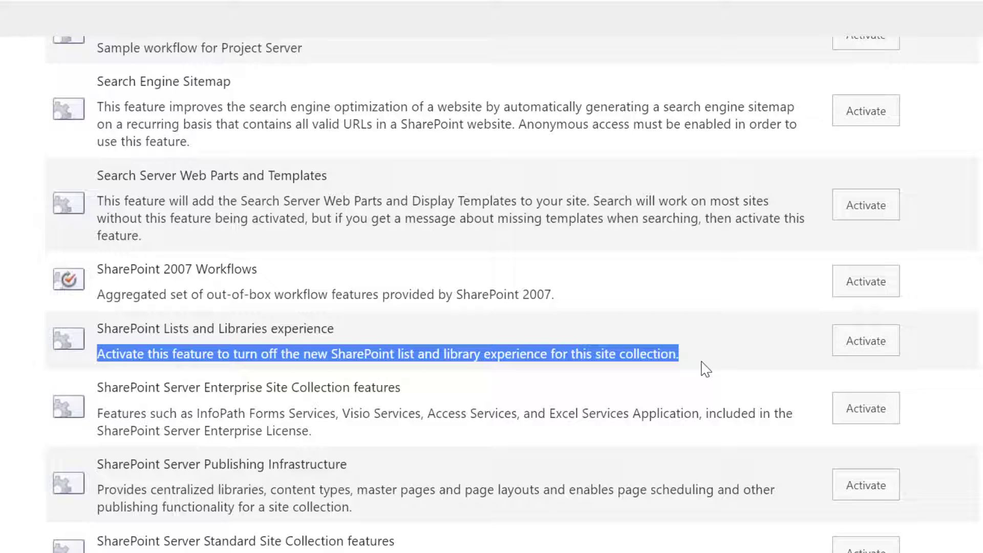
click(864, 350)
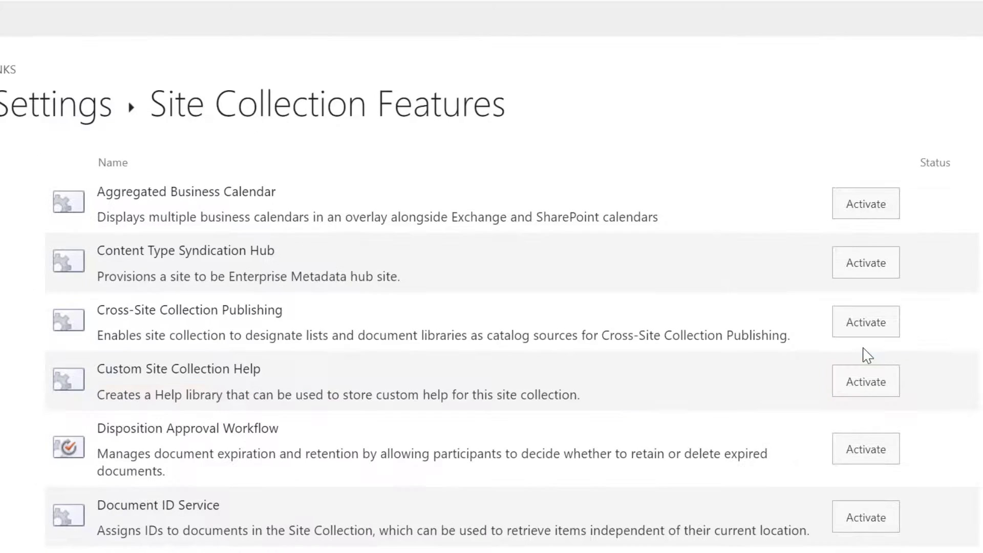
scroll(866, 355, down, 20)
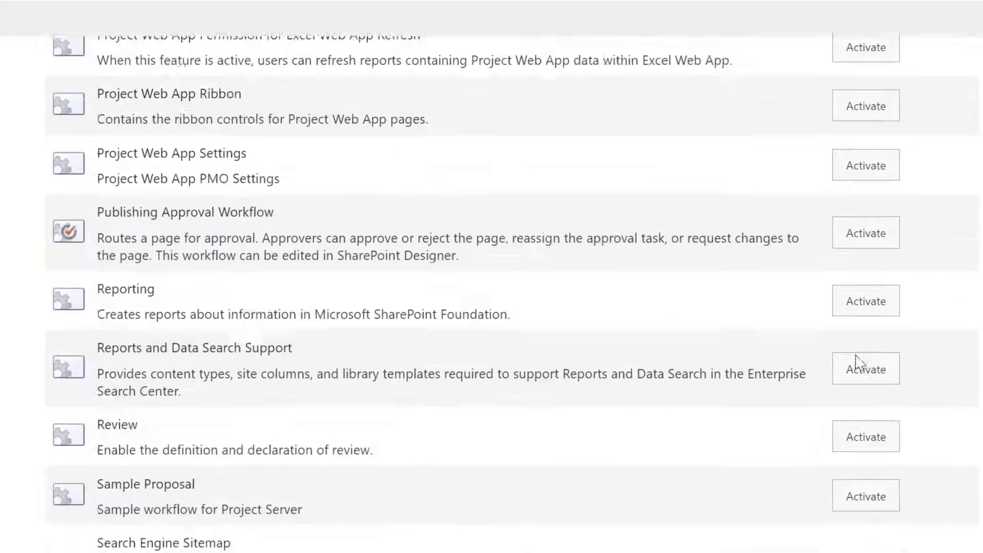
scroll(861, 362, down, 5)
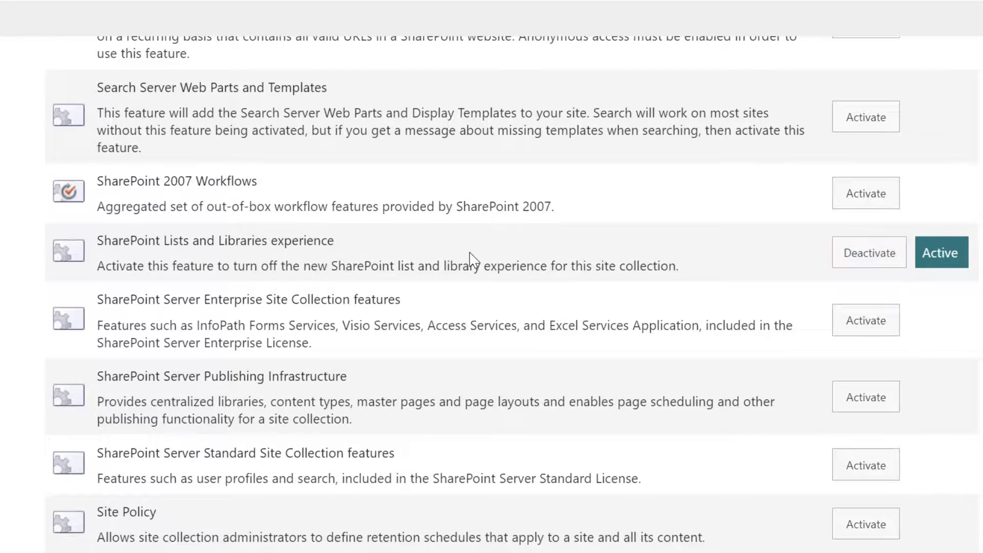
- Create a new list named "Test List" from the Human Resources home page, keeping it shown in site navigation
scroll(474, 310, up, 6)
scroll(473, 310, up, 20)
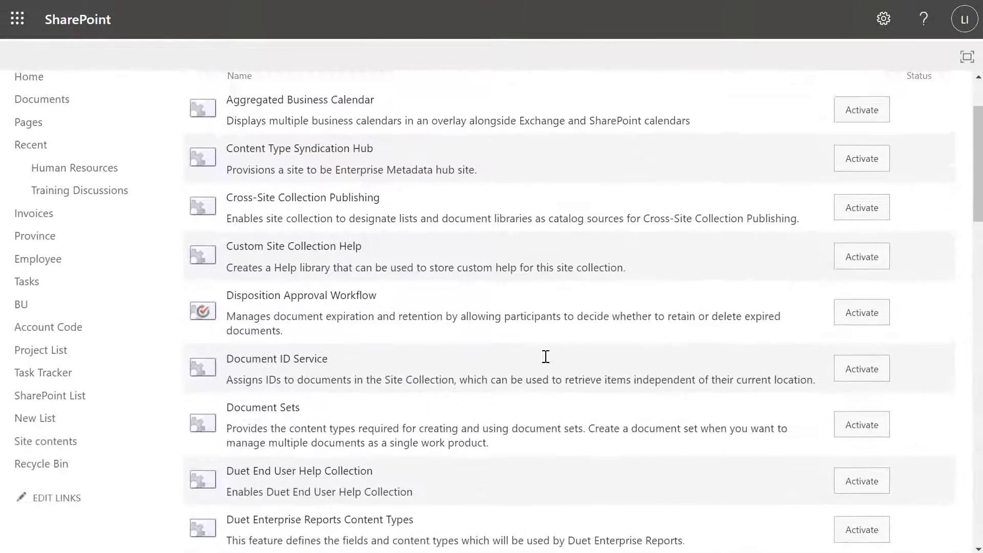
click(54, 133)
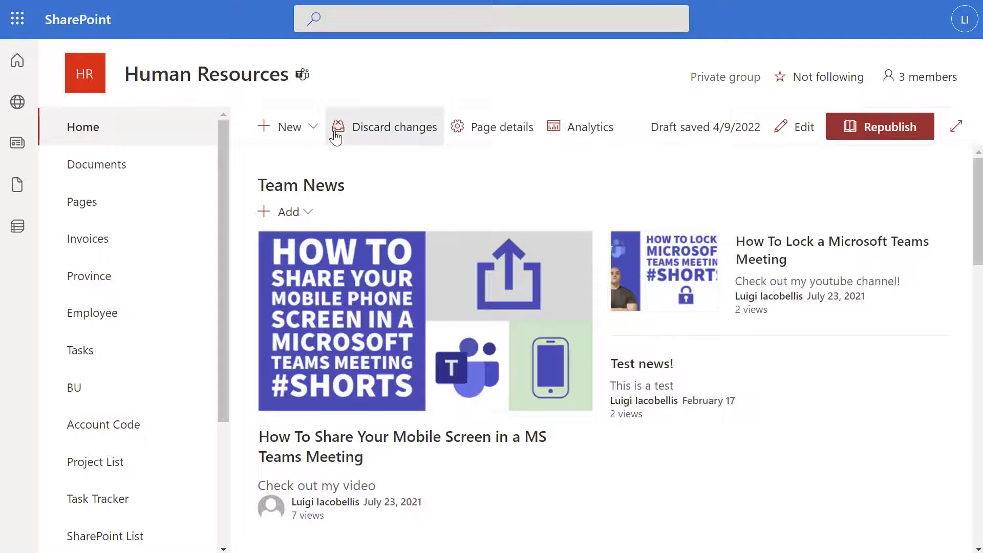
click(300, 128)
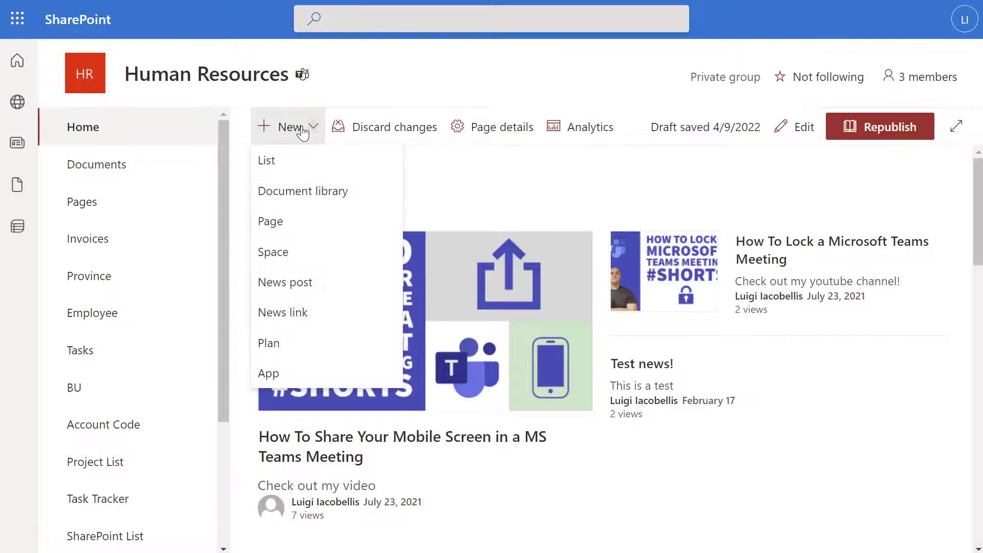
click(286, 162)
click(119, 166)
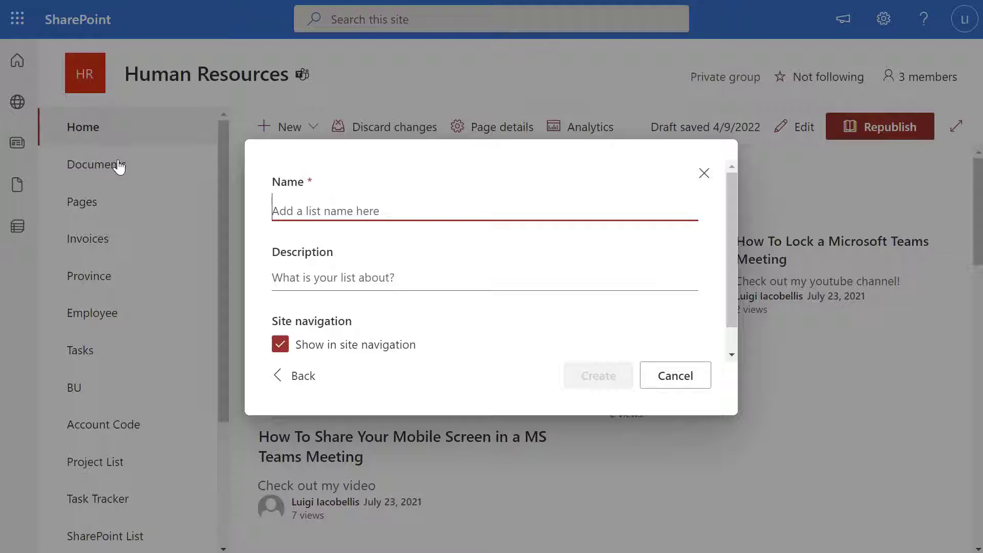
text(Test List)
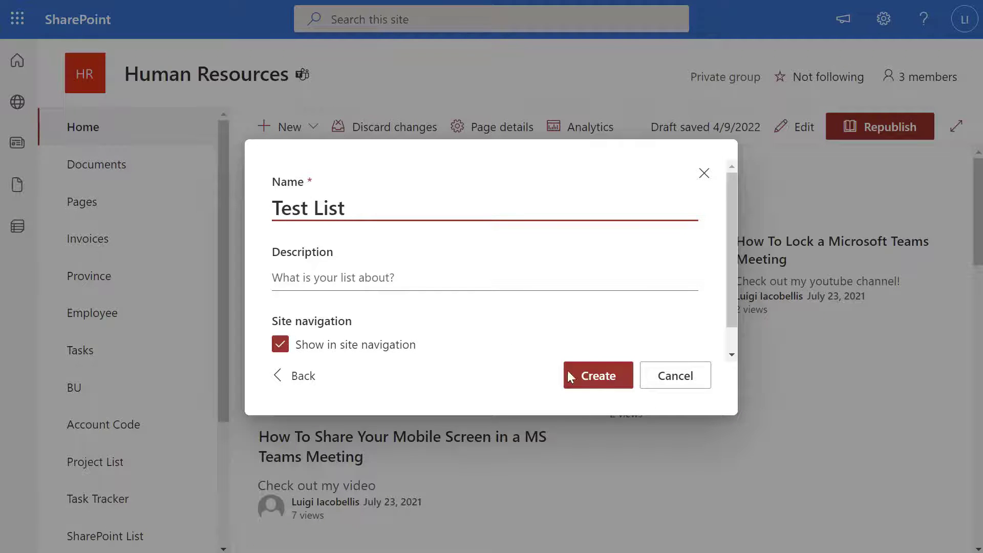
click(594, 388)
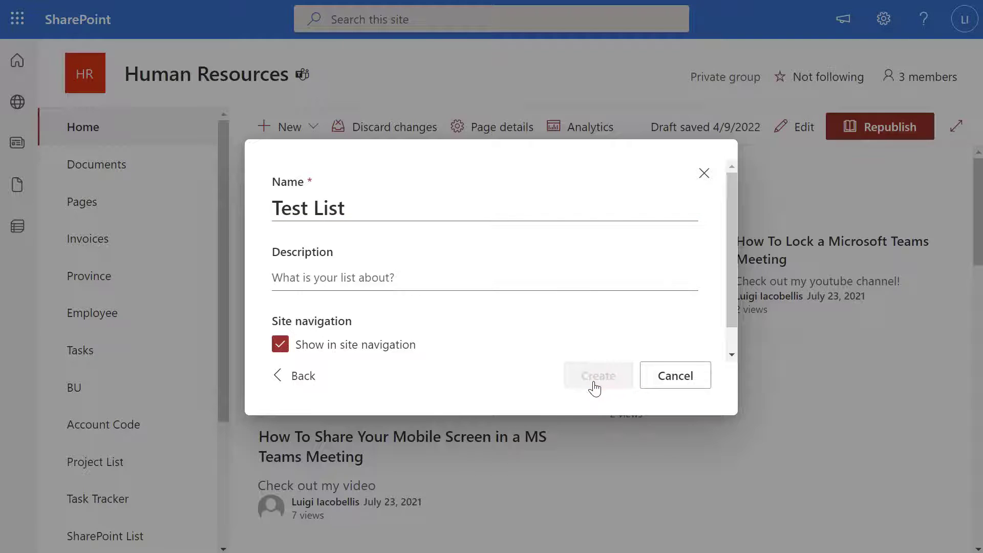
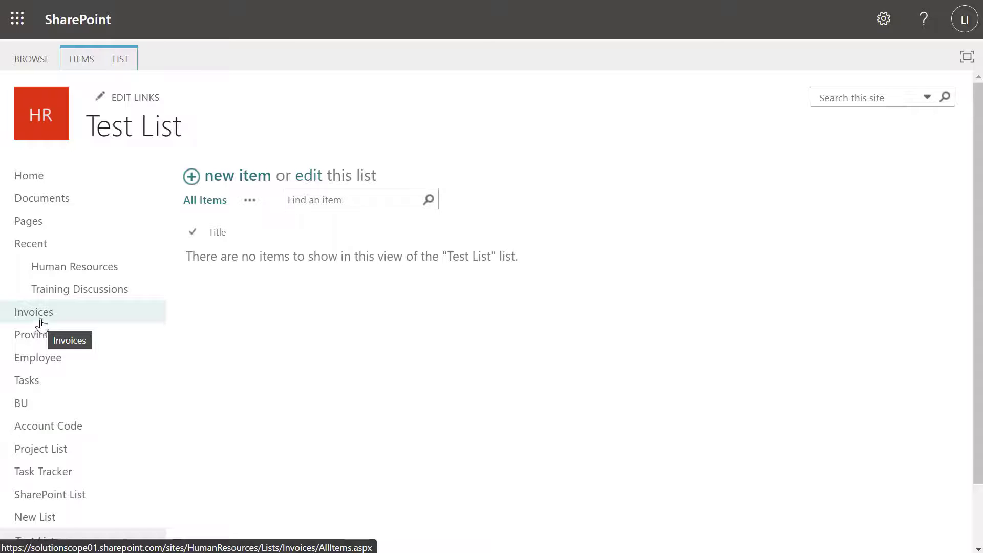
- Open the Invoices list and go to the advanced settings in its list settings
click(41, 326)
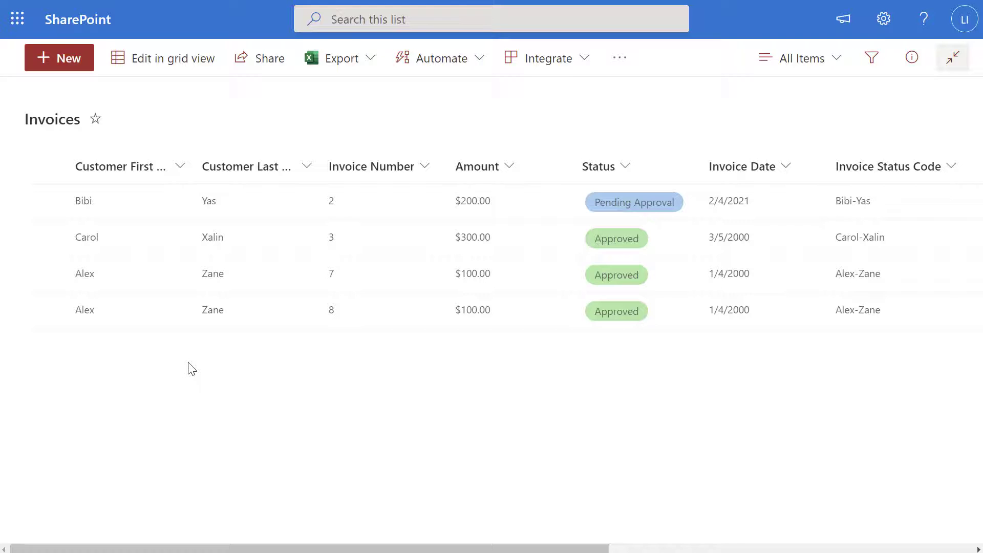
click(884, 23)
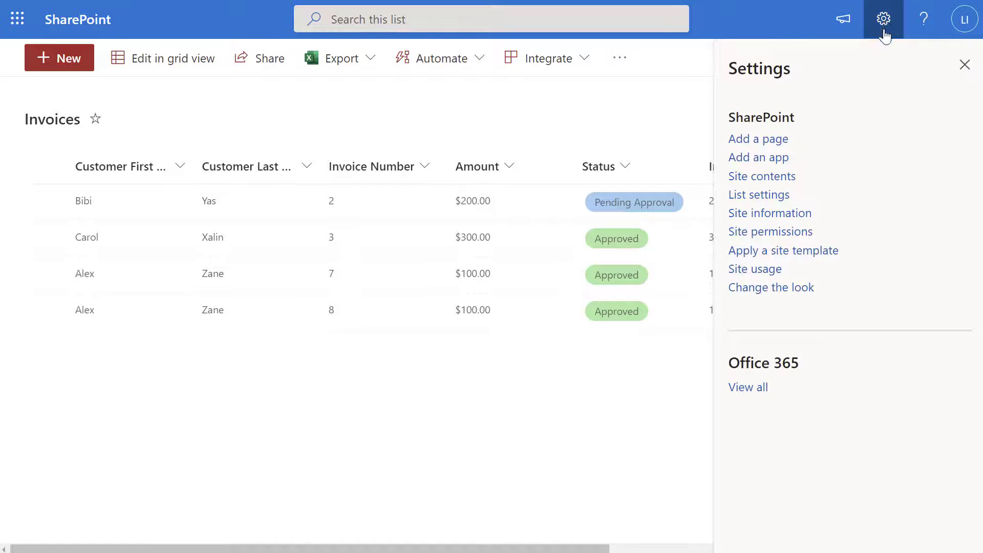
click(782, 195)
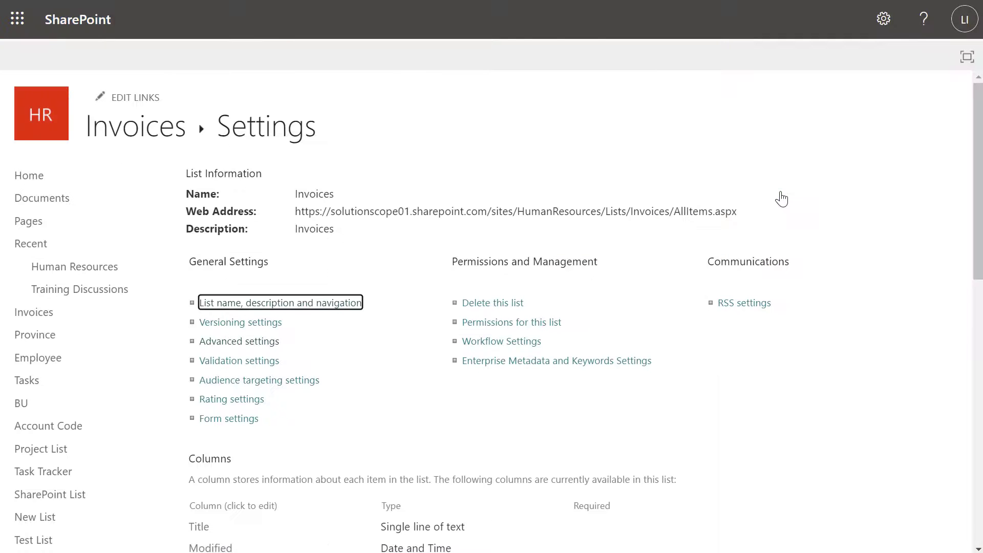
click(269, 348)
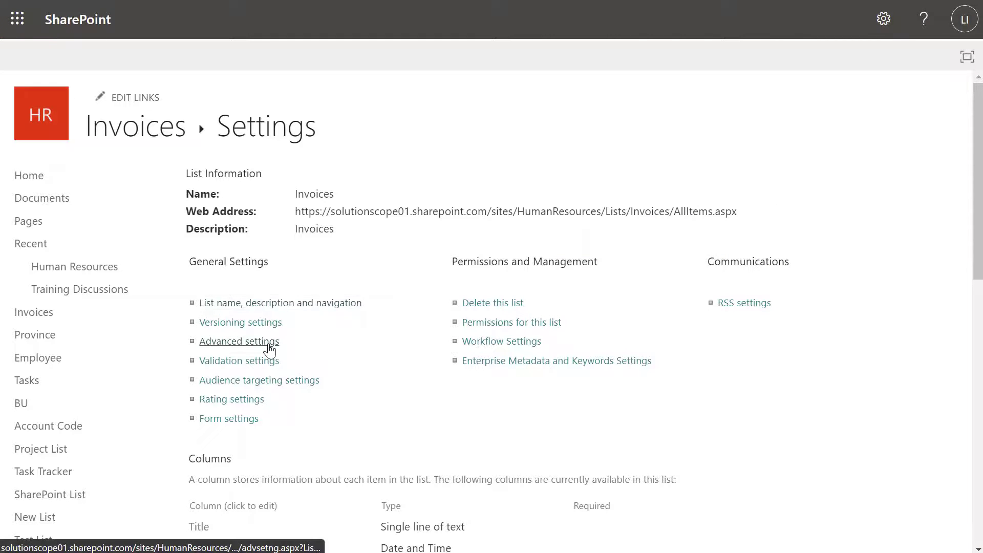
- Set the Invoices list experience to "Default experience for the site", save it, and return to the list to check its display
scroll(658, 347, down, 10)
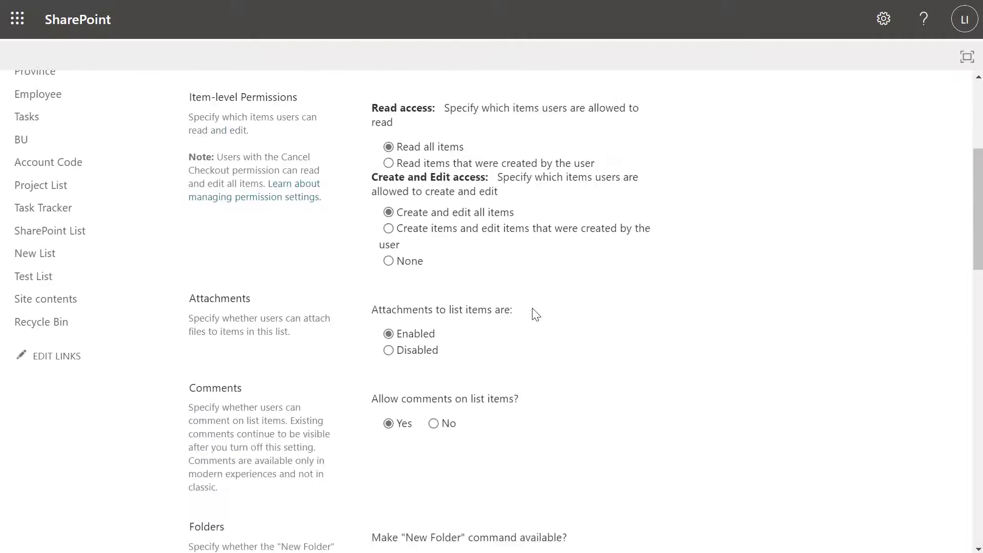
scroll(657, 346, down, 15)
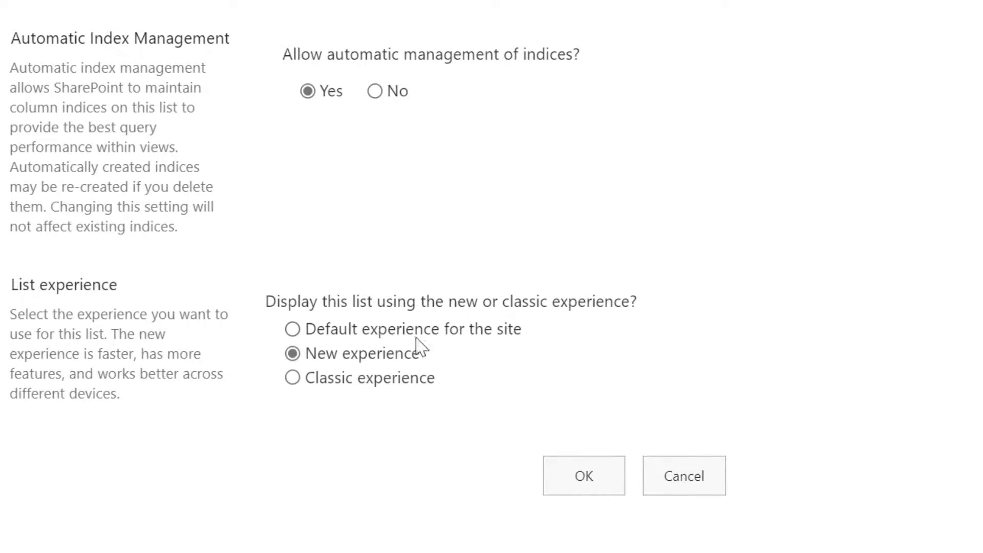
click(330, 338)
click(587, 476)
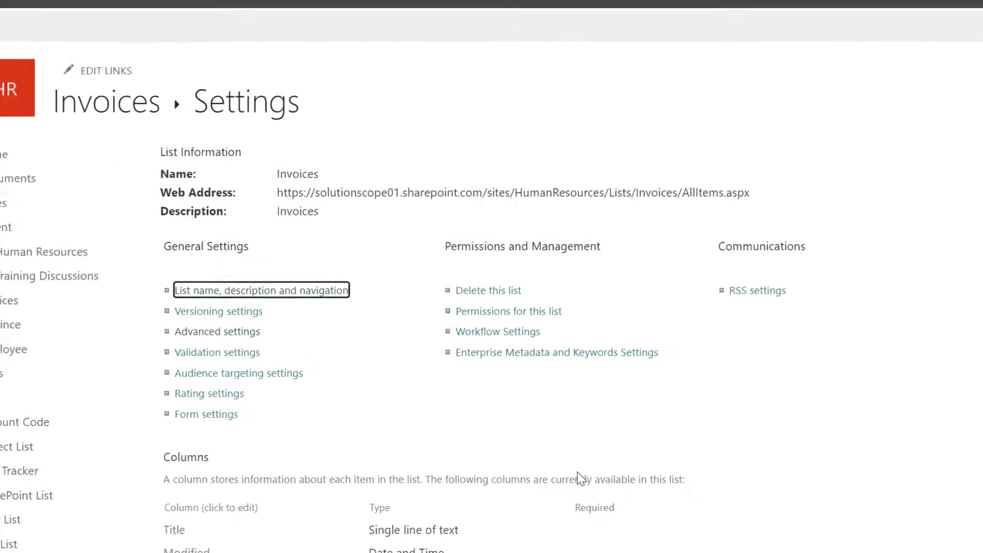
click(150, 129)
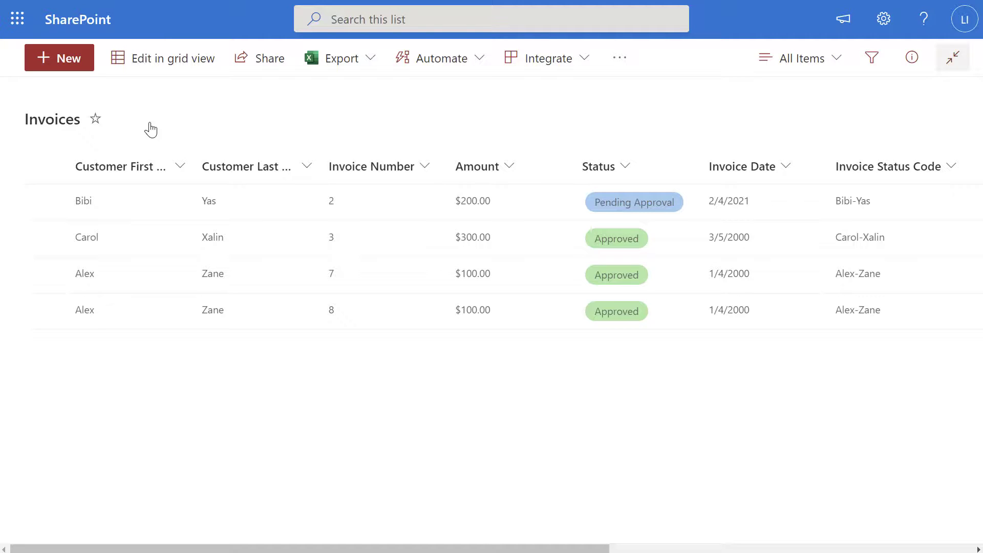
click(59, 57)
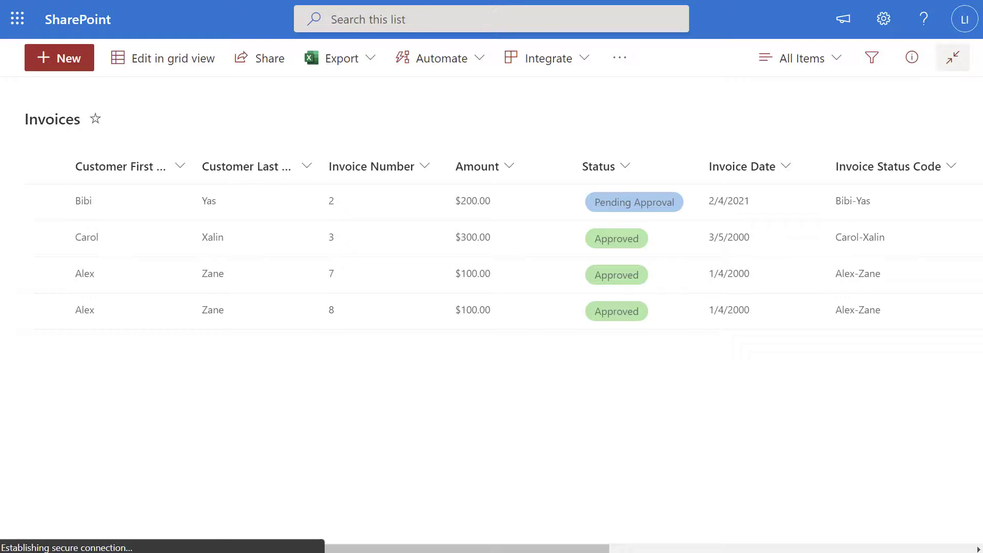